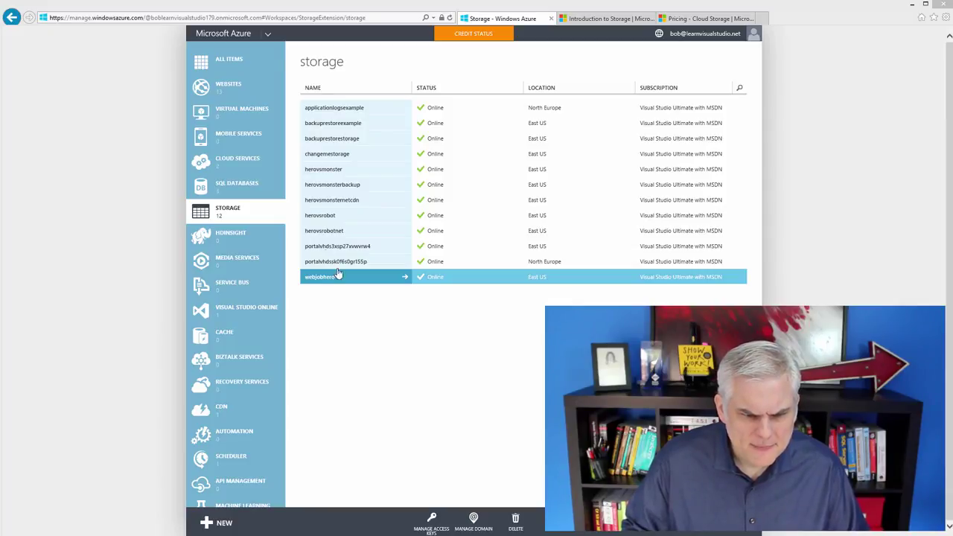
Step: Open the herovsrobot storage account's containers and inspect the URLs of blobexample, bloblease, blobsas and blobsecure
click(314, 215)
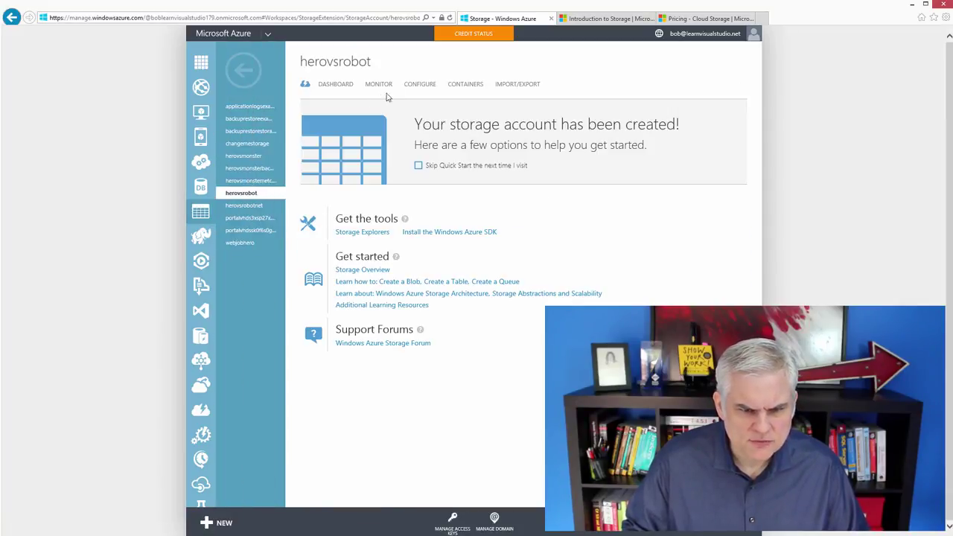
click(459, 87)
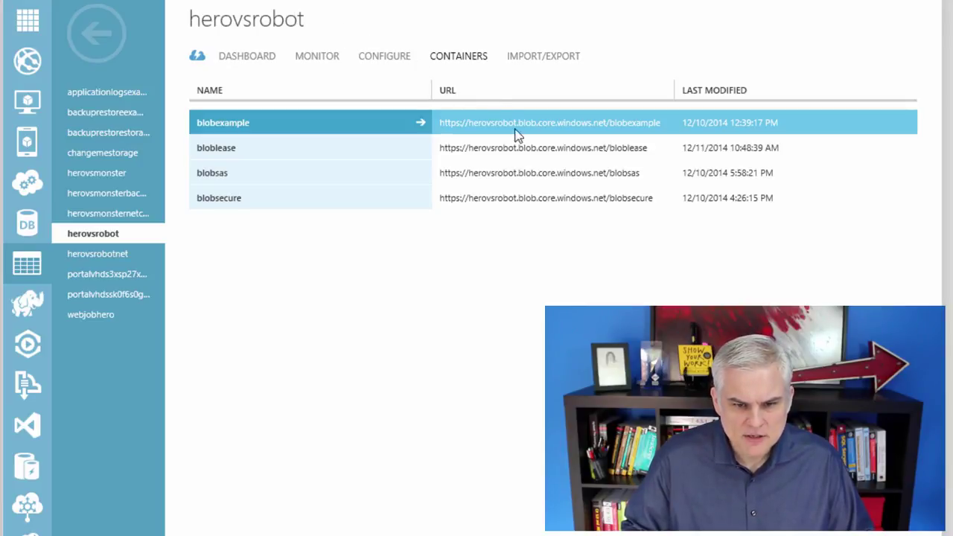
click(610, 147)
click(595, 173)
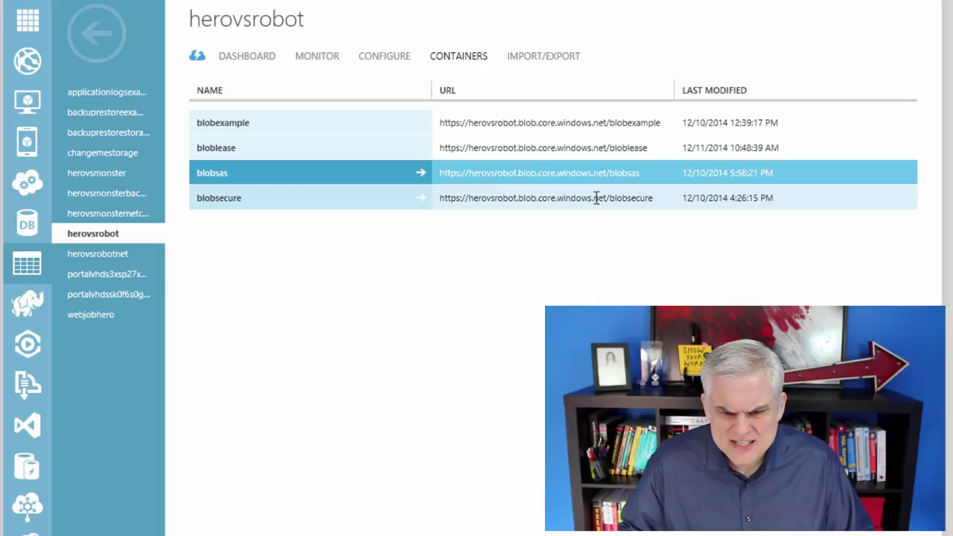
click(595, 199)
click(586, 129)
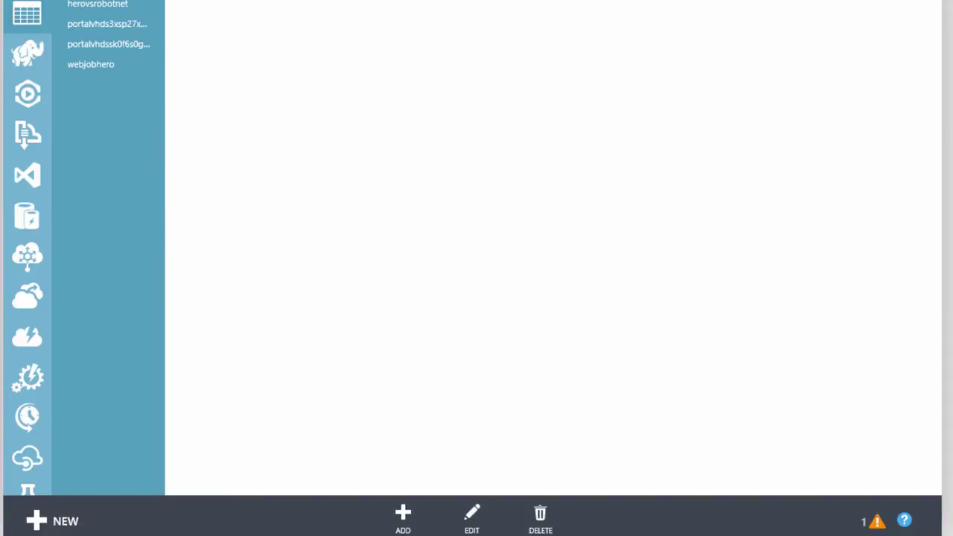
Step: Set up a quick-create storage account with the URL thisismyexample and the location East US
click(44, 526)
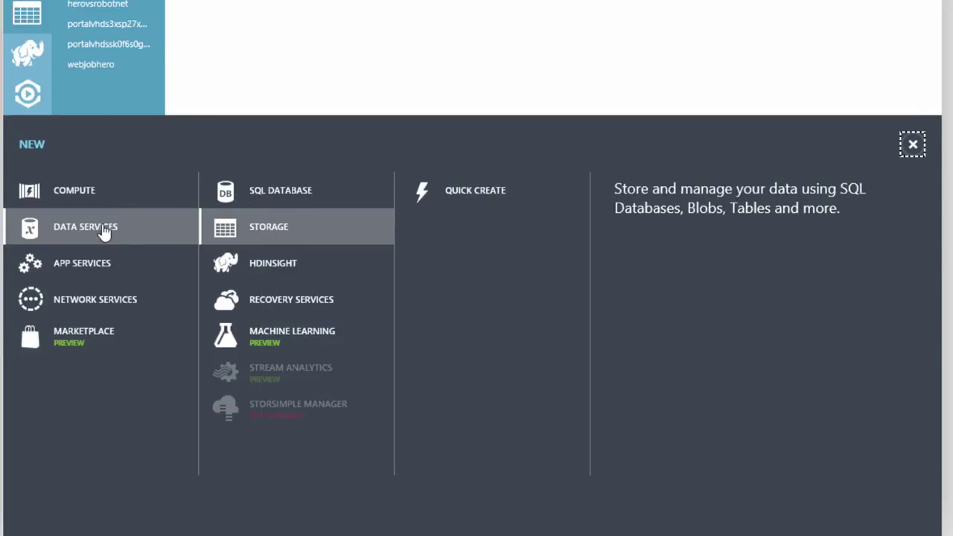
click(479, 198)
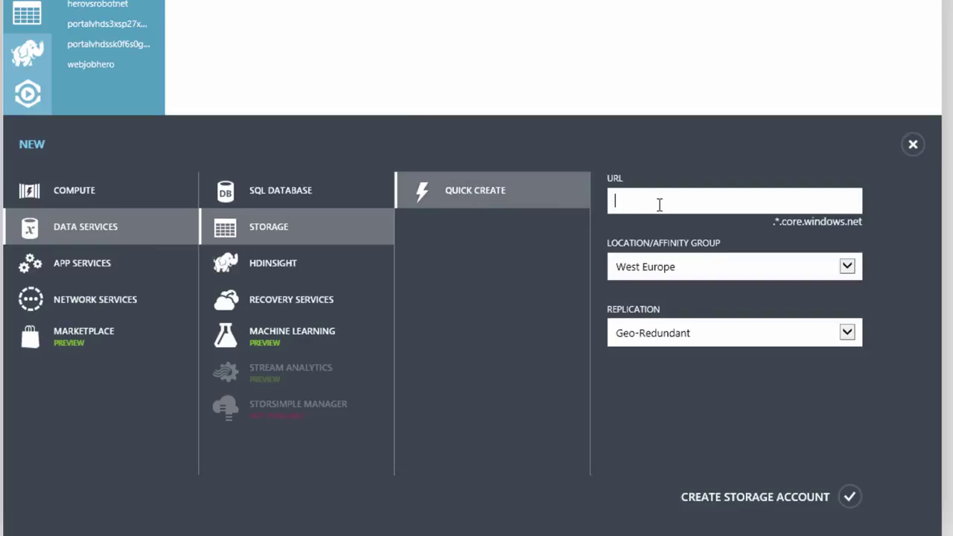
text(thisismyexample)
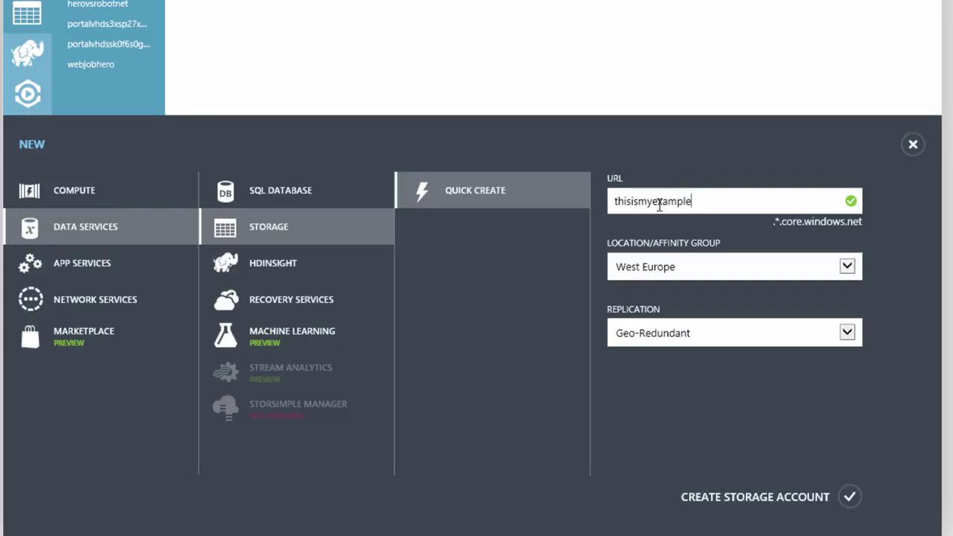
click(848, 268)
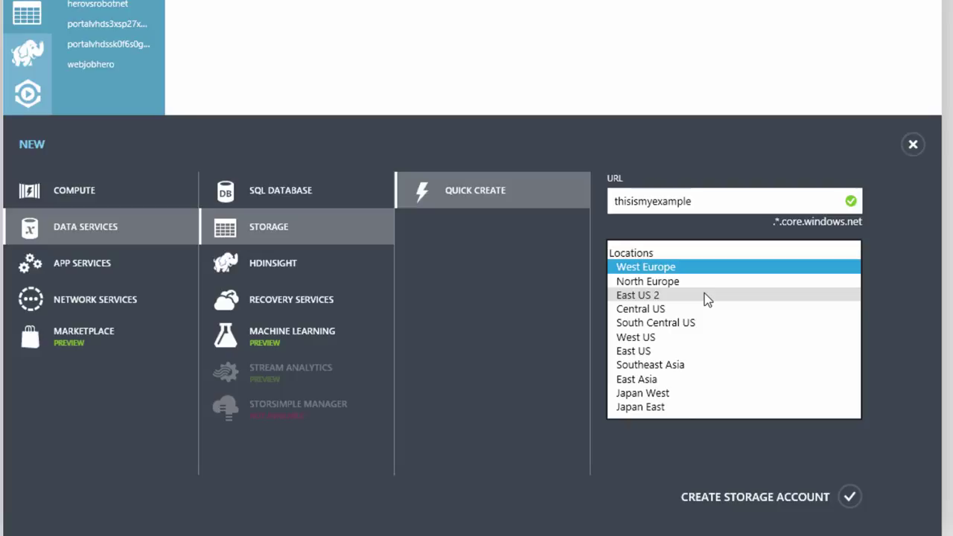
click(662, 351)
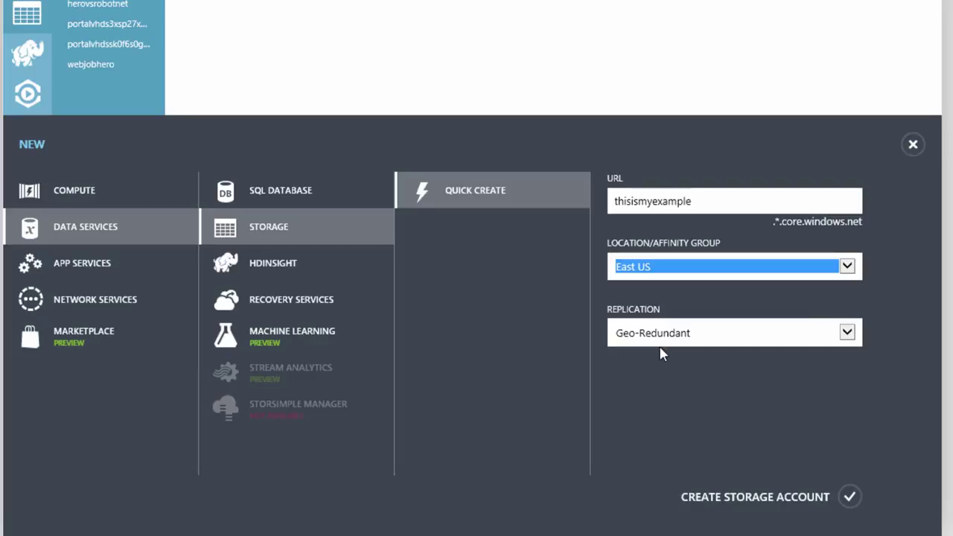
Step: Review the replication options, keep Geo-Redundant, and create the storage account
click(849, 335)
click(845, 333)
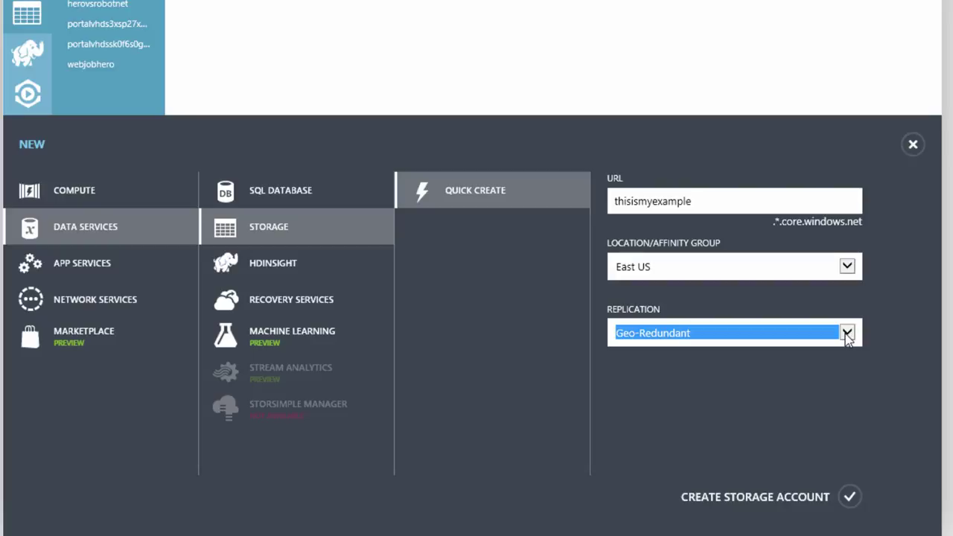
click(847, 335)
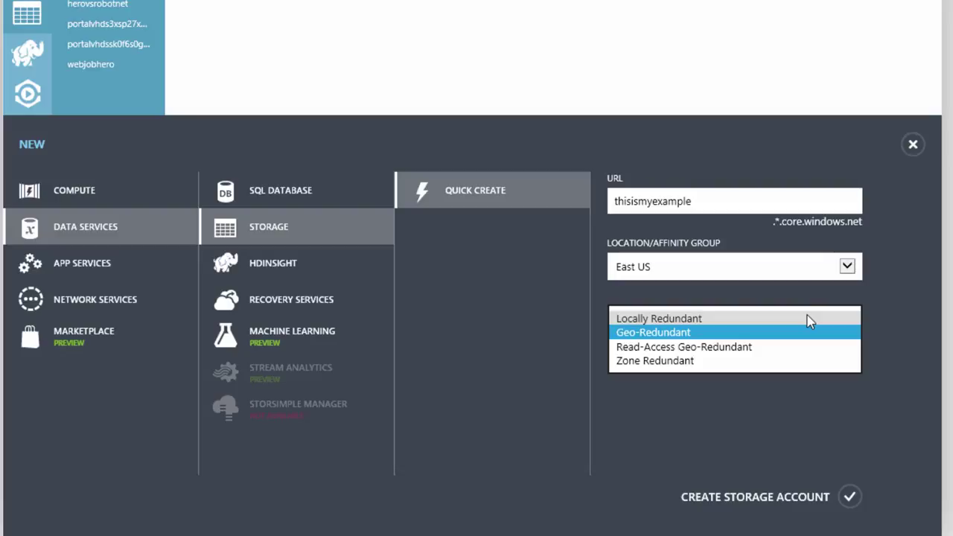
click(790, 397)
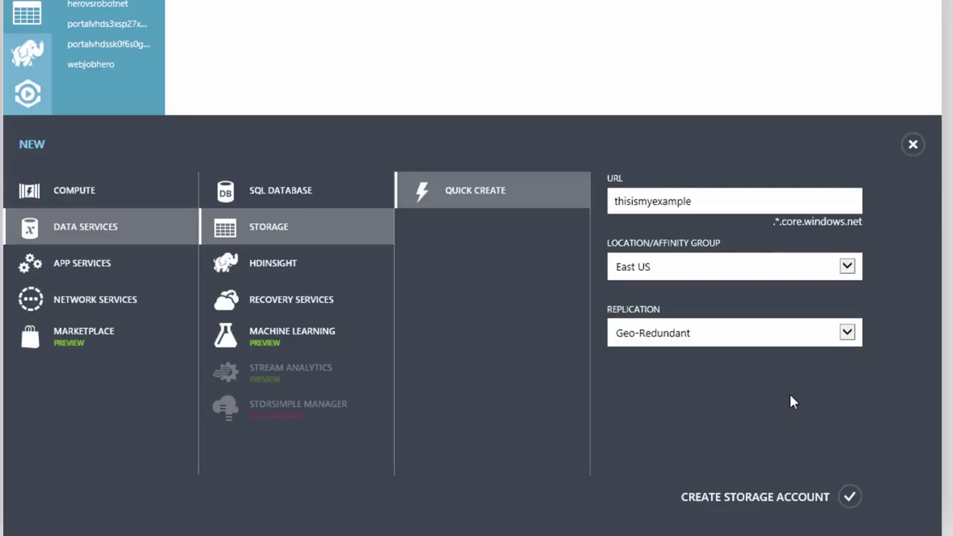
click(849, 497)
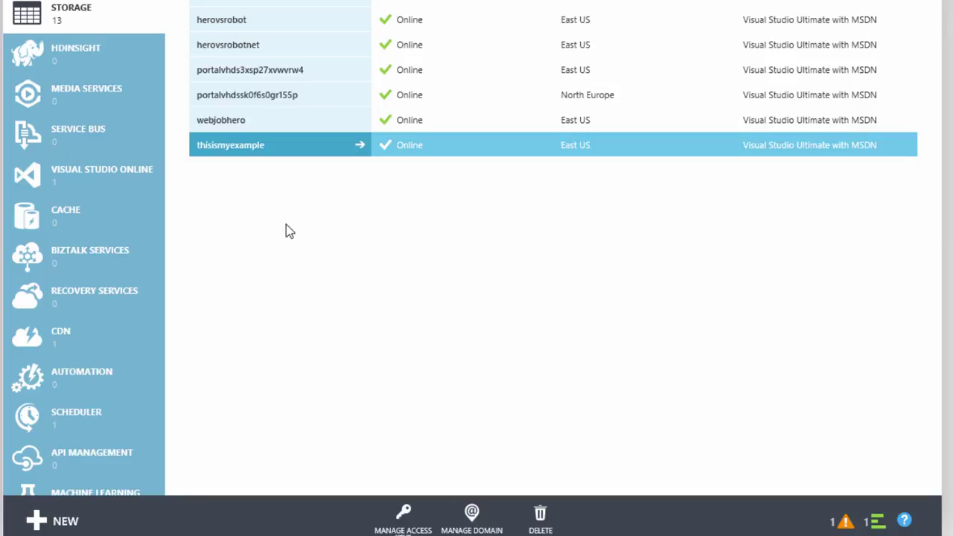
Step: Open the thisismyexample storage account and view its primary and secondary access keys, then close them
click(228, 152)
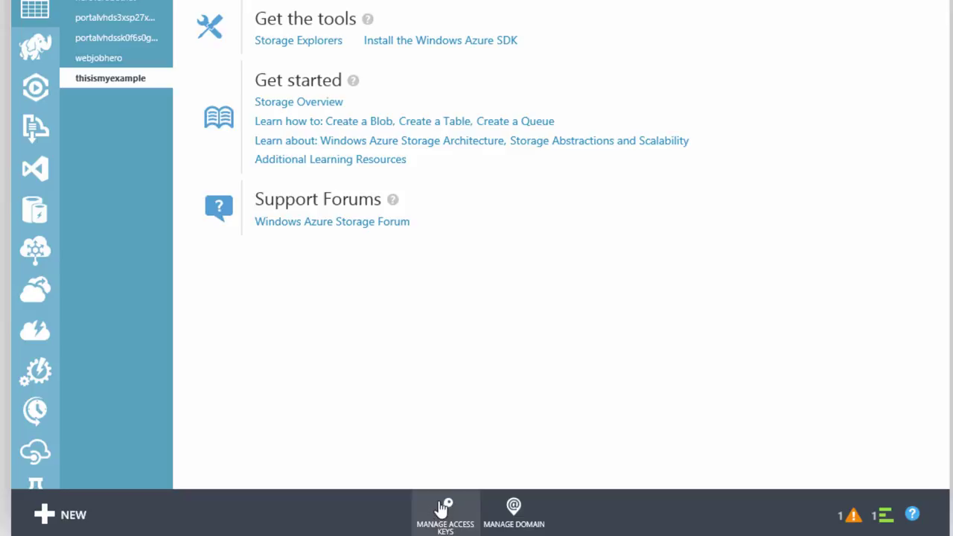
click(444, 508)
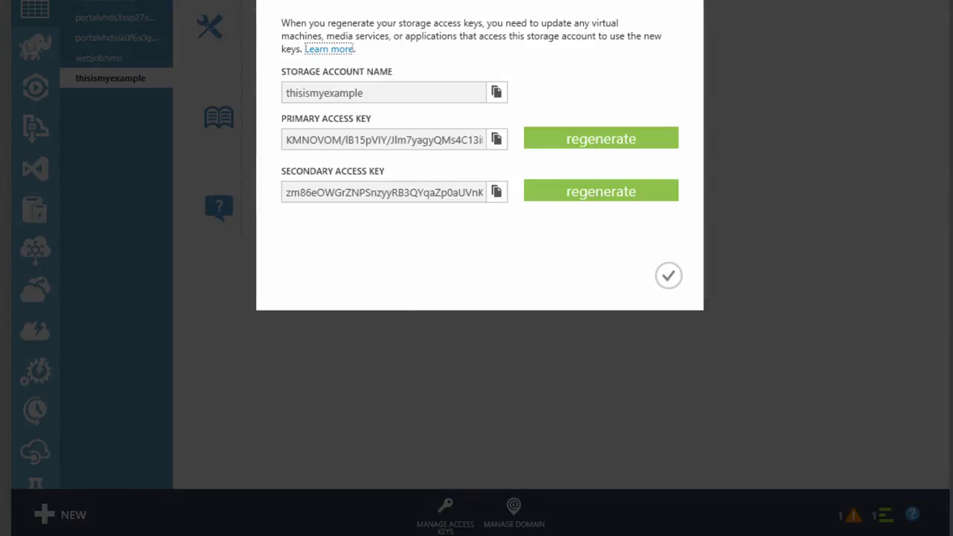
key(Escape)
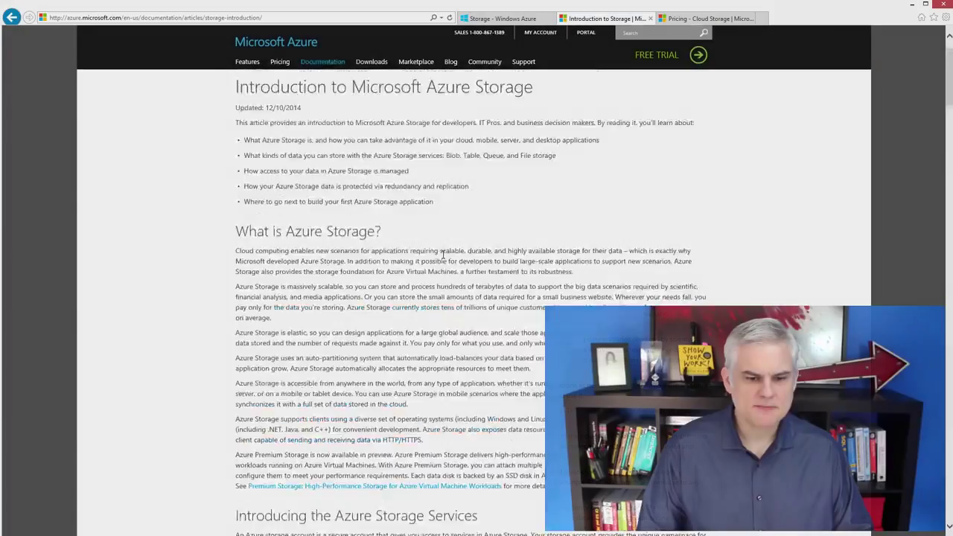
Step: Skim the Introduction to Microsoft Azure Storage article as far as its Replication for Durability and High Availability section
scroll(443, 255, down, 20)
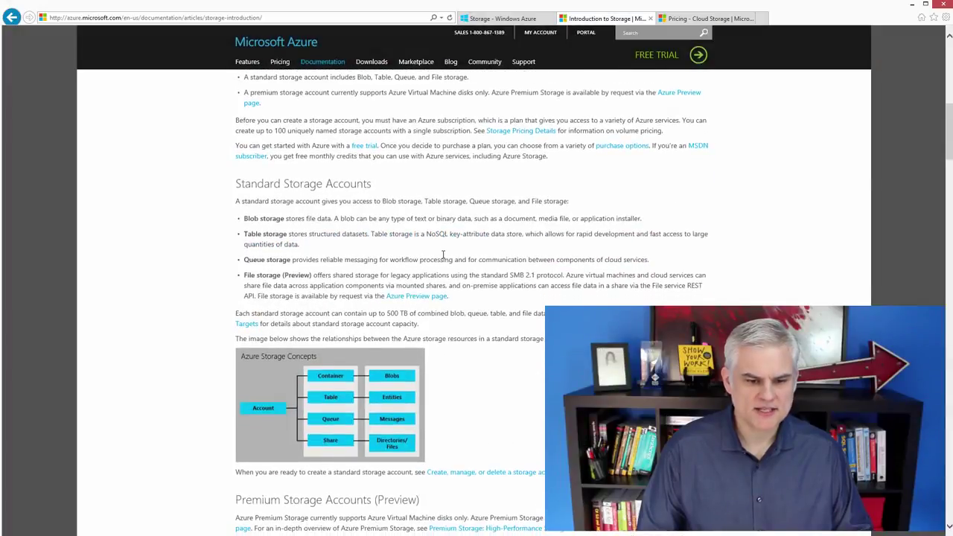
scroll(443, 258, down, 5)
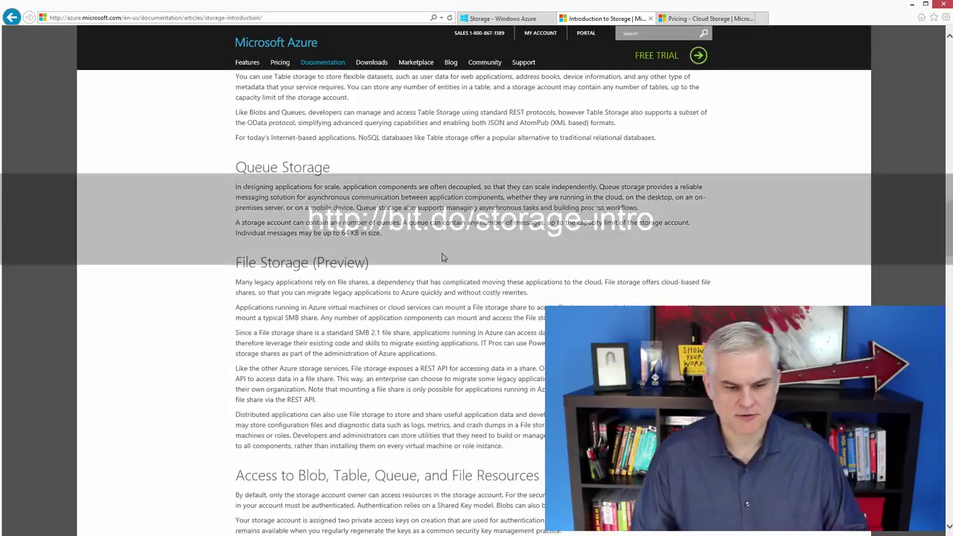
scroll(443, 257, down, 10)
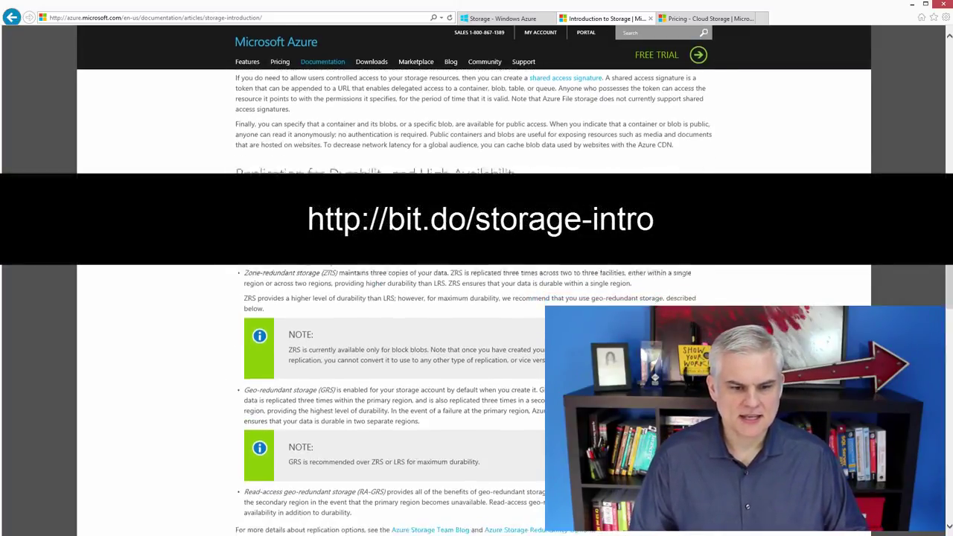
scroll(443, 257, up, 8)
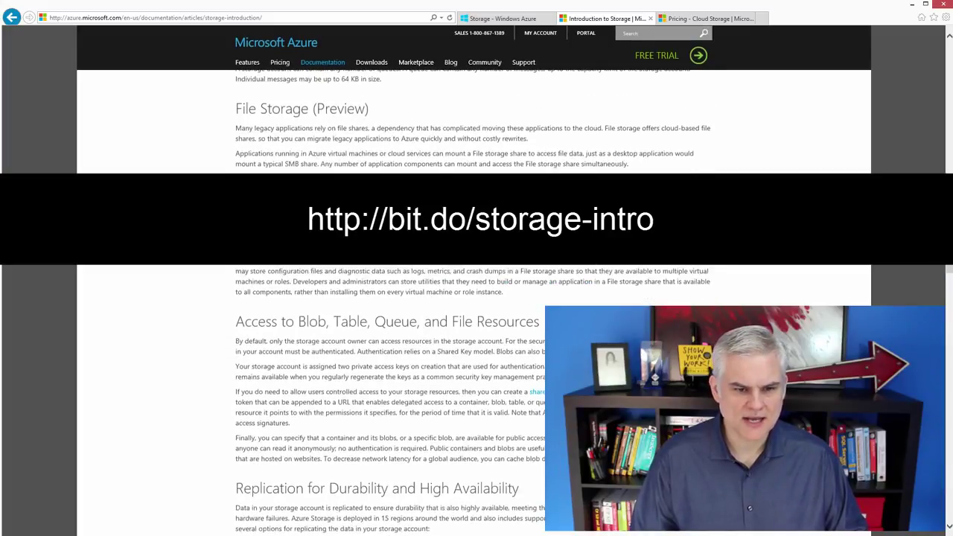
scroll(443, 257, down, 3)
scroll(443, 257, down, 4)
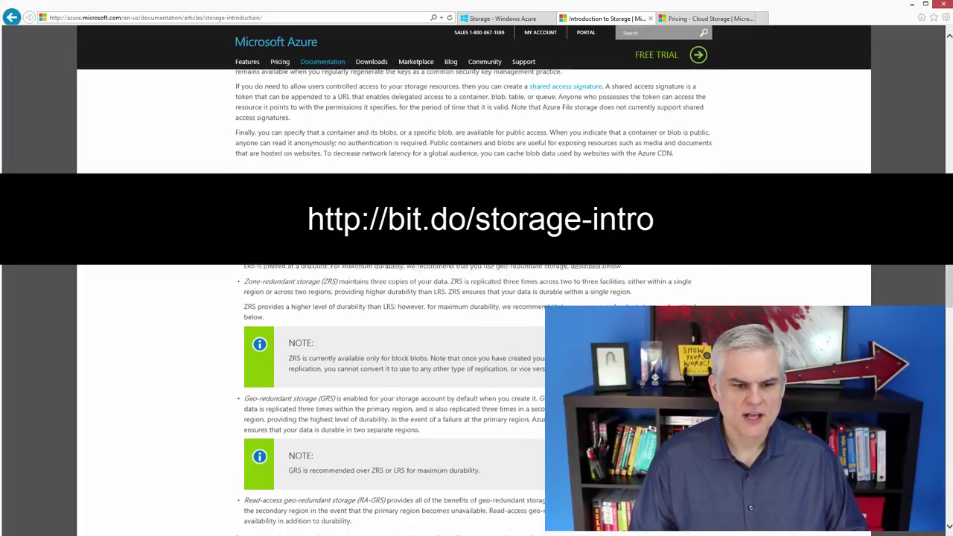
scroll(440, 257, down, 3)
scroll(441, 257, up, 2)
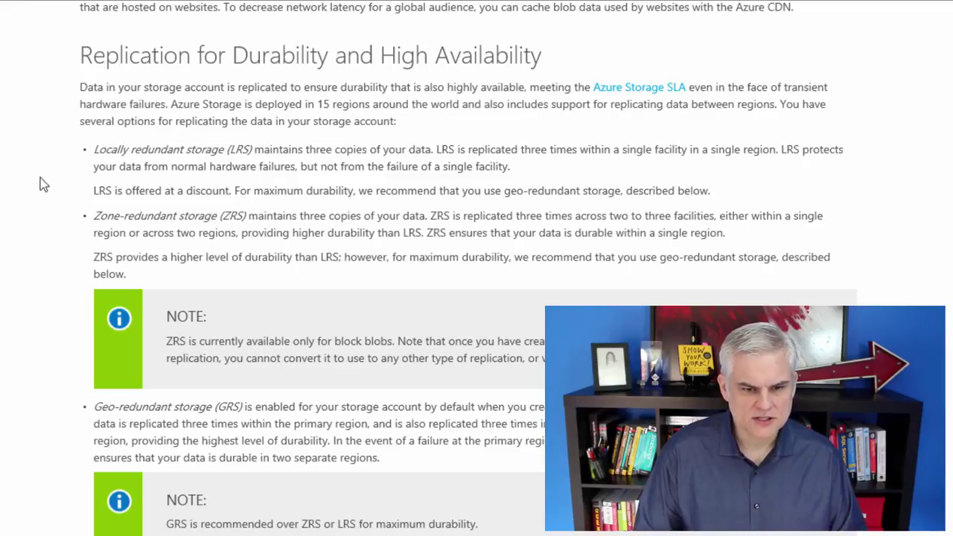
Step: Read the locally redundant storage (LRS) entry, marking the passages on replication, facility failure and the recommended alternative
drag(254, 150, 767, 150)
click(786, 149)
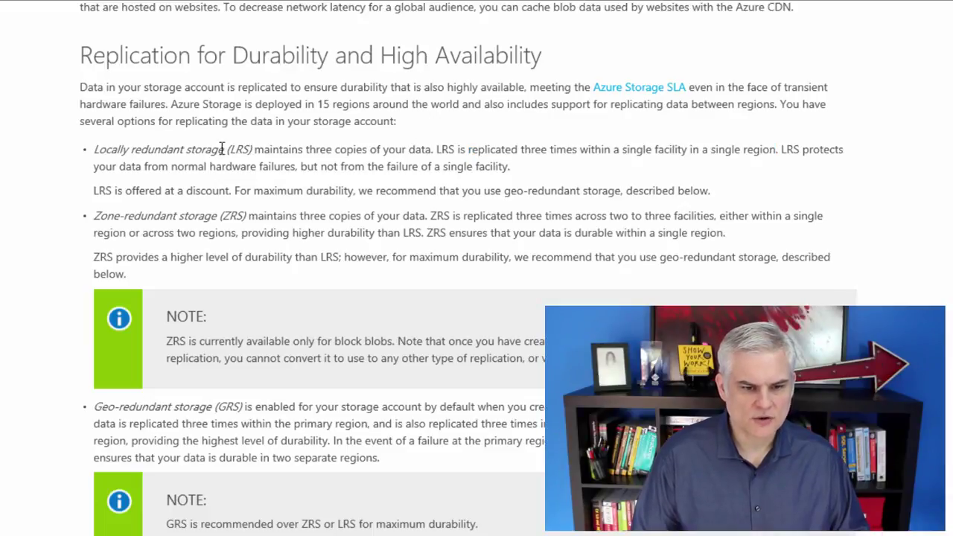
drag(93, 165, 481, 163)
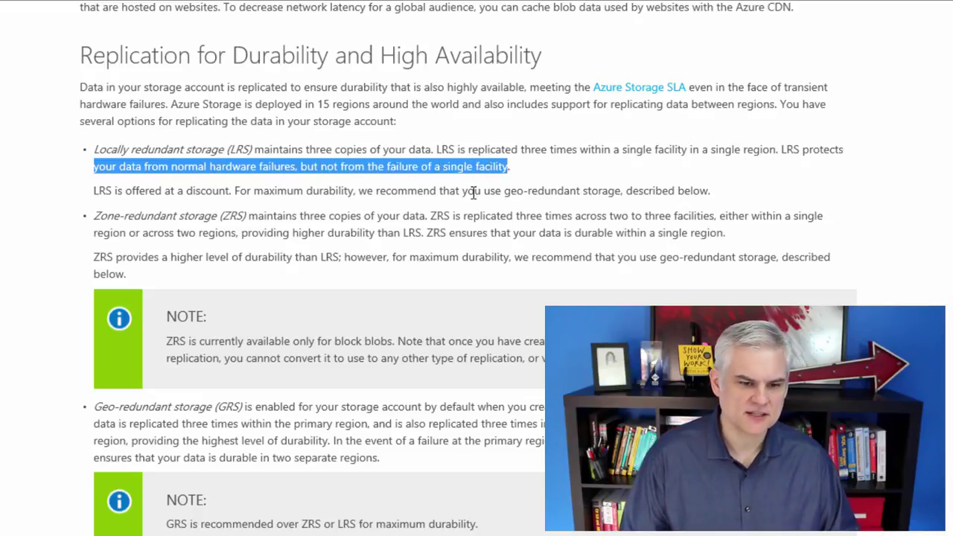
double_click(553, 192)
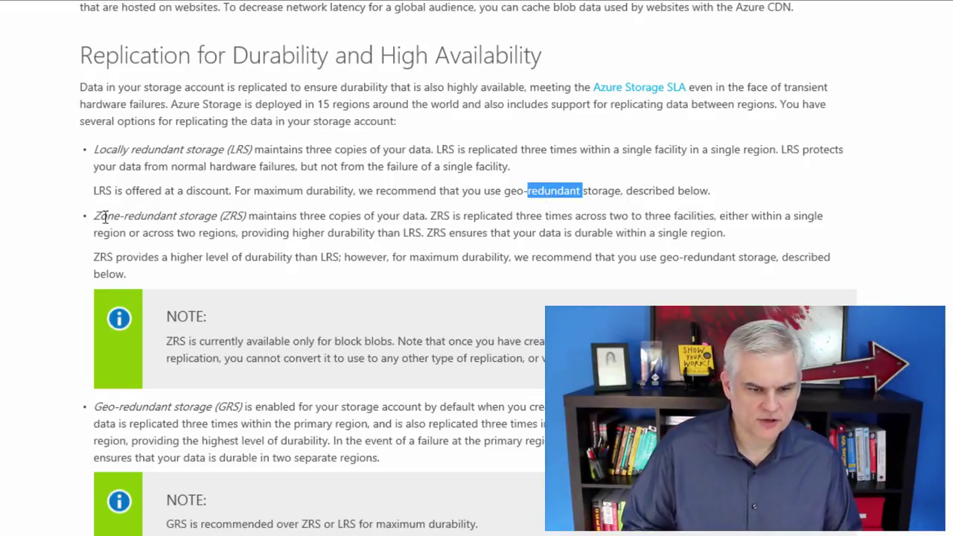
Step: Read the zone-redundant storage (ZRS) entry, marking the passages on copies, facilities and durability
drag(95, 216, 178, 217)
drag(249, 217, 364, 216)
drag(516, 216, 713, 216)
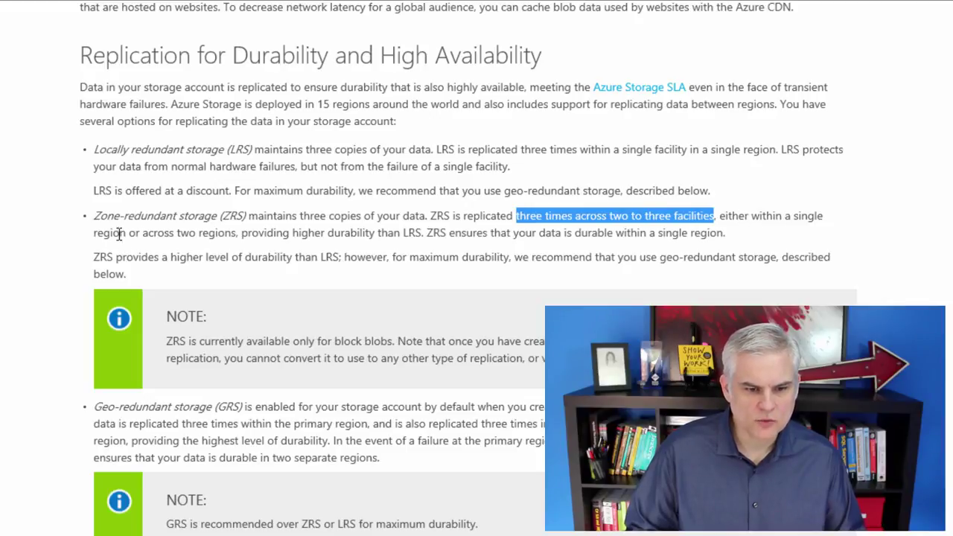
drag(242, 233, 402, 237)
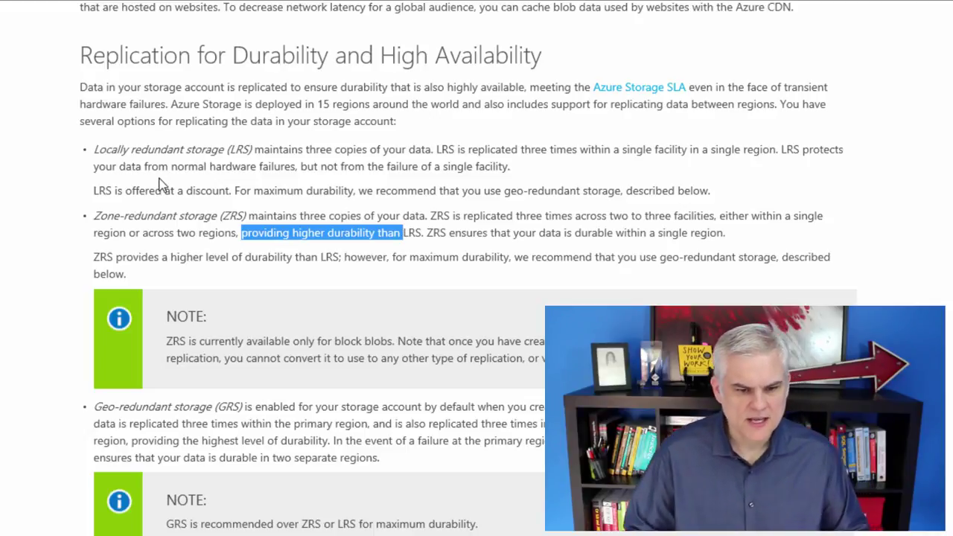
Step: Read the geo-redundant storage (GRS) entry, marking the passages on the number of copies and secondary-region replication
drag(119, 407, 213, 406)
click(298, 412)
scroll(297, 412, down, 2)
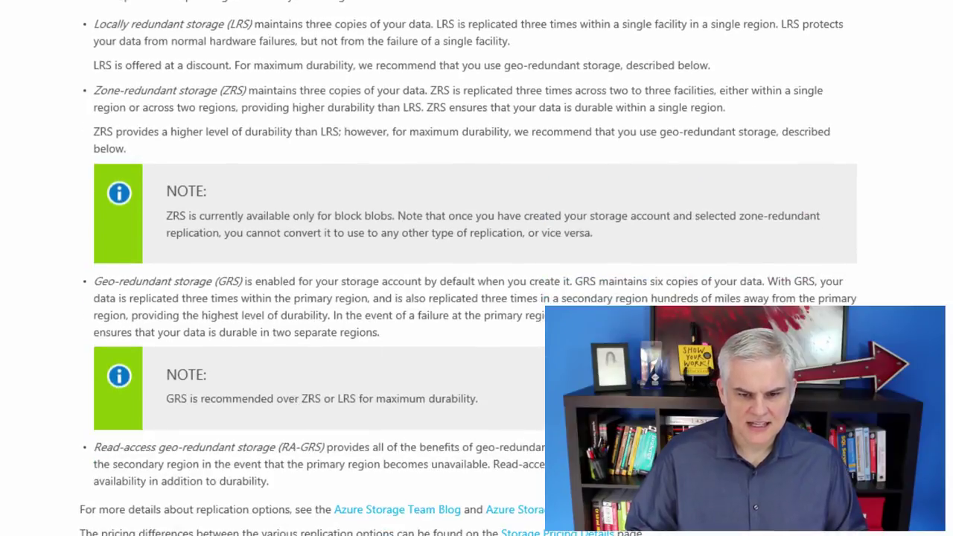
drag(597, 281, 730, 283)
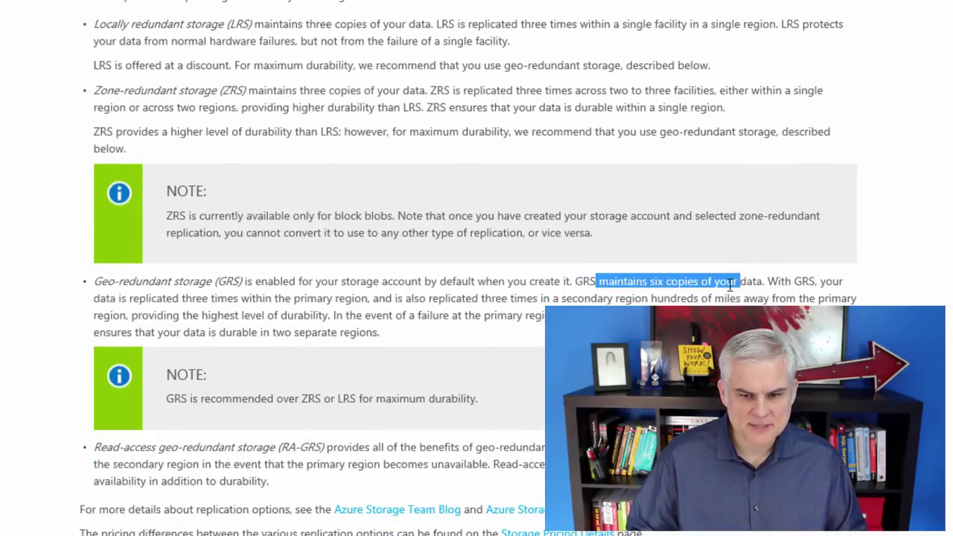
drag(131, 299, 688, 303)
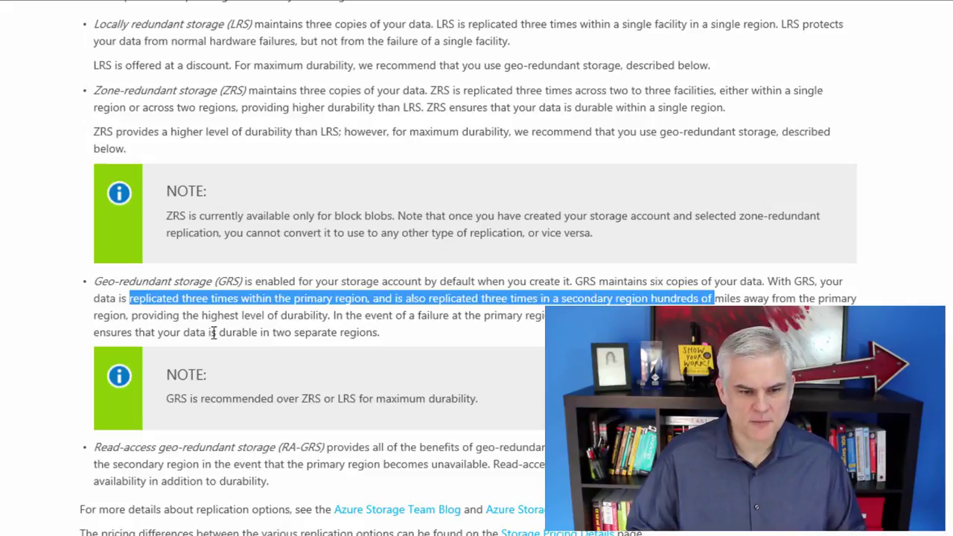
click(0, 371)
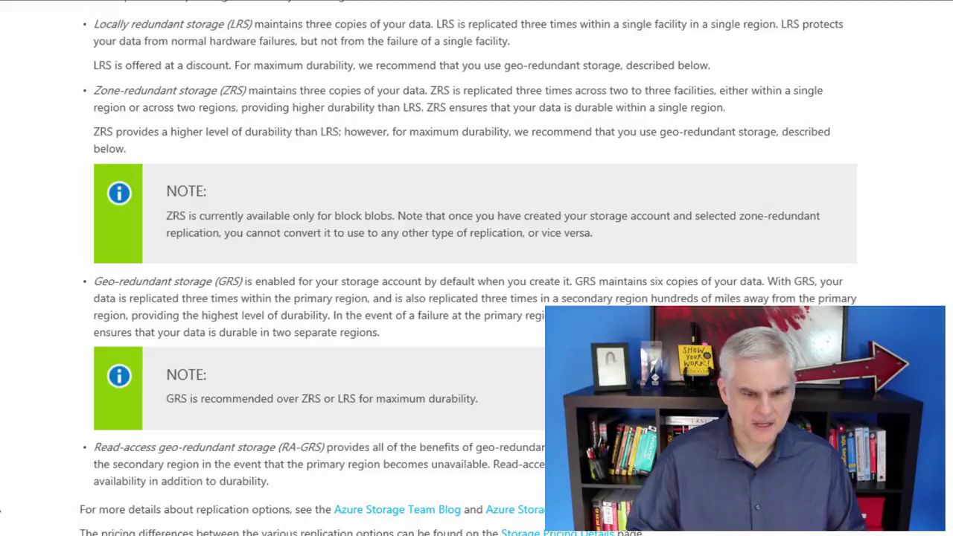
Step: Read the read-access geo-redundant storage (RA-GRS) entry, marking its benefits and the passage on secondary-region access
scroll(2, 492, down, 3)
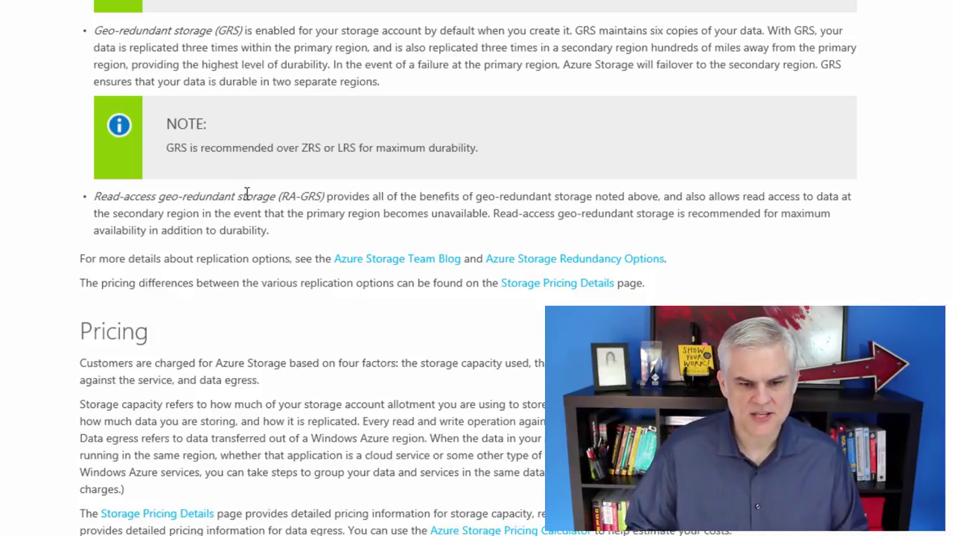
drag(373, 198, 462, 197)
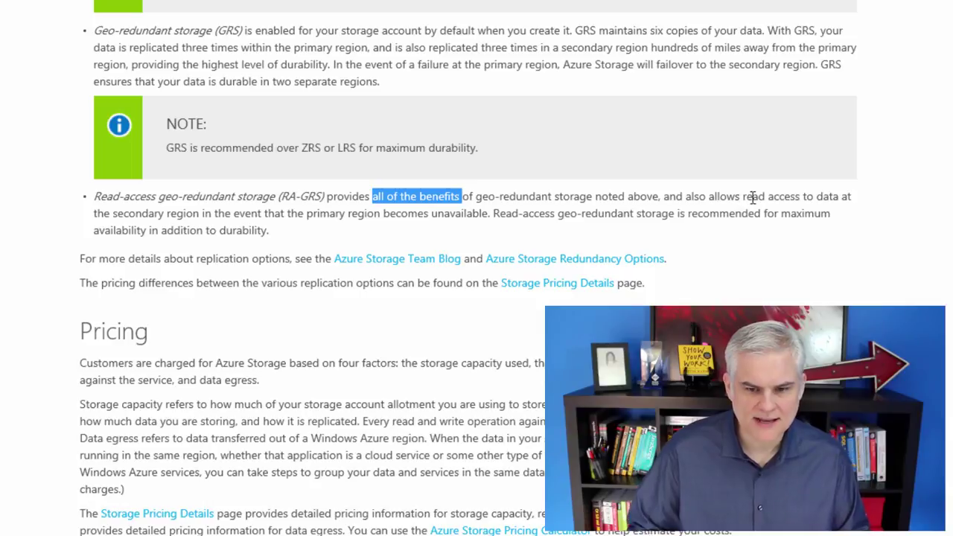
drag(113, 214, 472, 216)
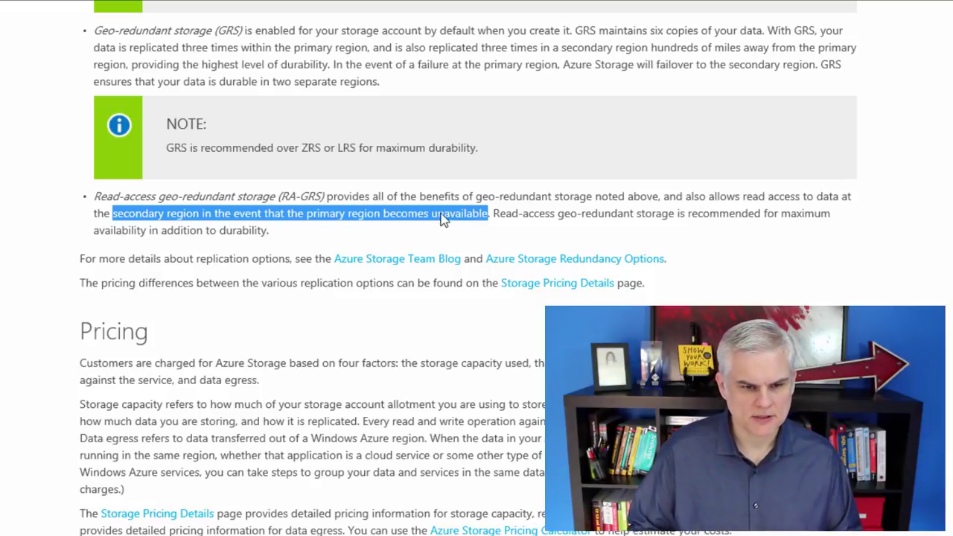
click(2, 120)
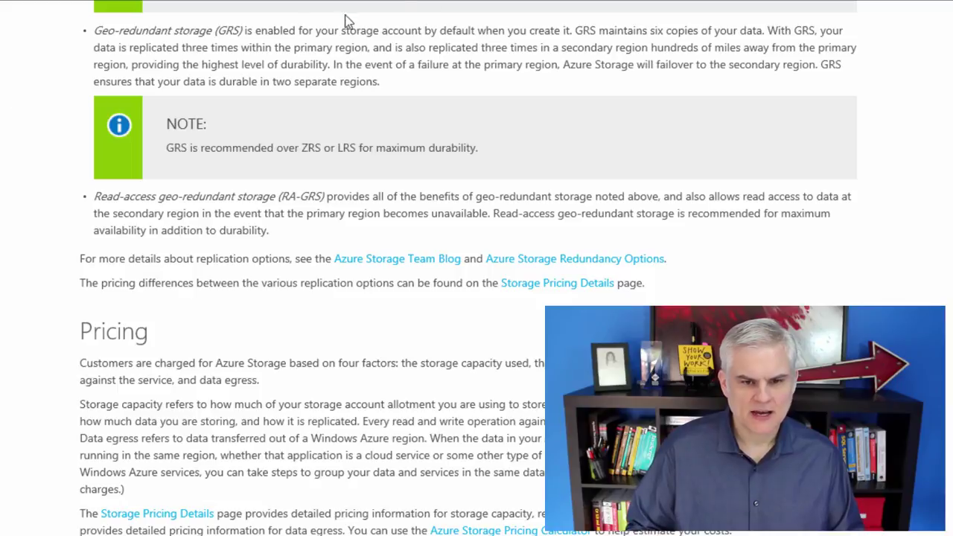
Step: Switch to the Azure Storage Pricing page and skim the comparison of the data redundancy options
scroll(49, 258, up, 8)
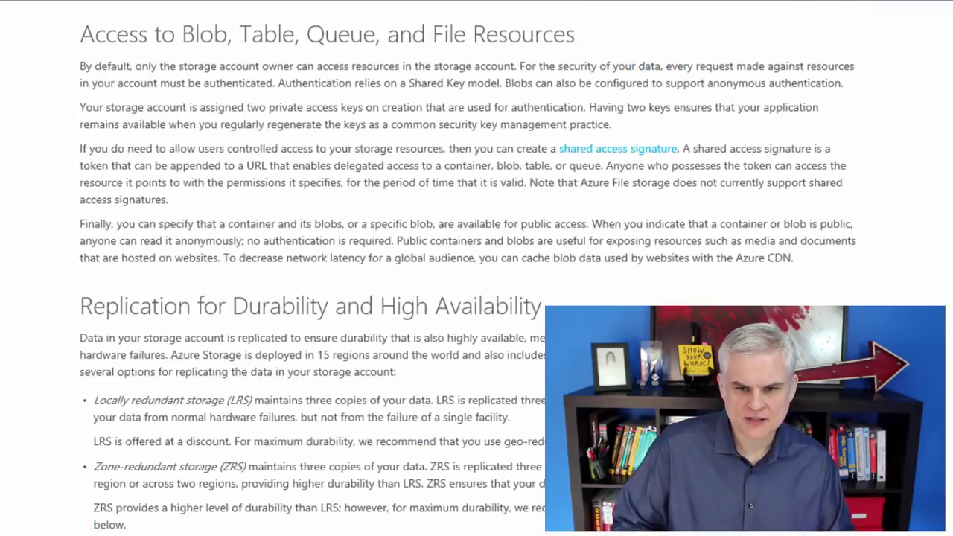
click(350, 1)
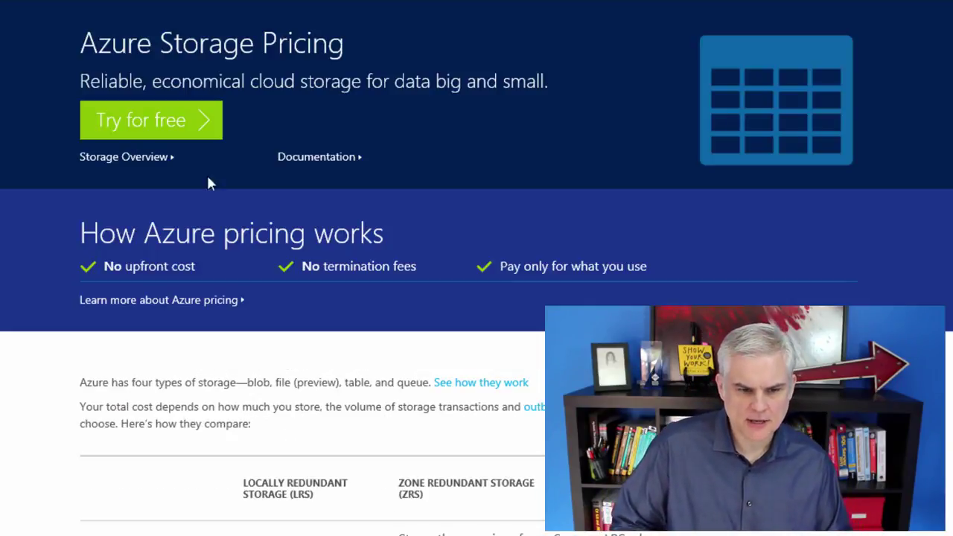
scroll(19, 402, down, 3)
scroll(477, 268, down, 2)
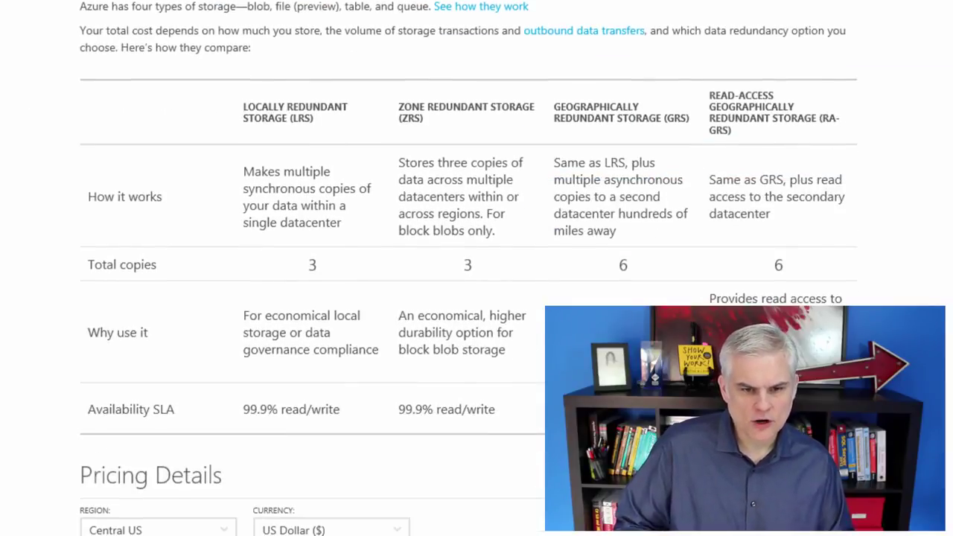
scroll(476, 268, up, 2)
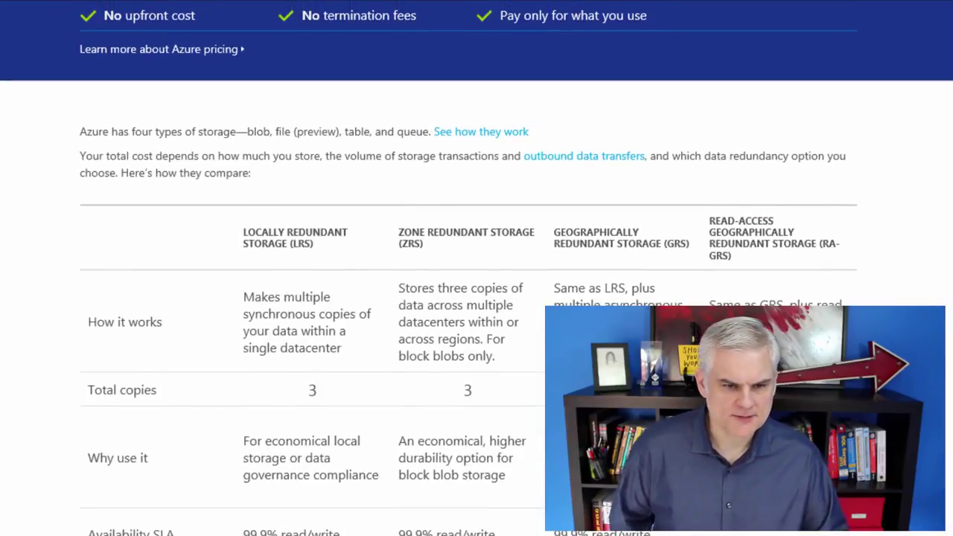
scroll(476, 268, up, 3)
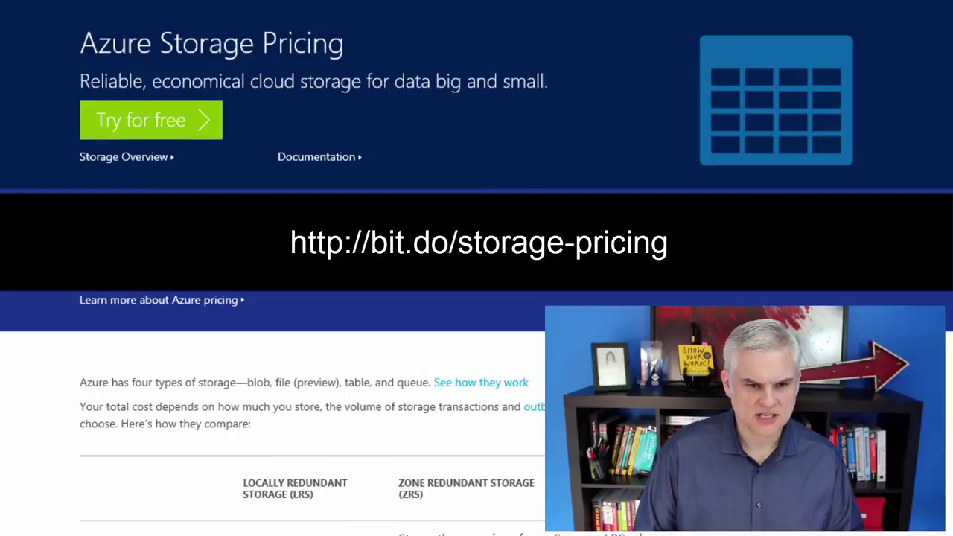
Step: Read the introduction on what determines total storage cost, marking the passages on stored amount, transaction volume and data redundancy option
scroll(476, 335, down, 2)
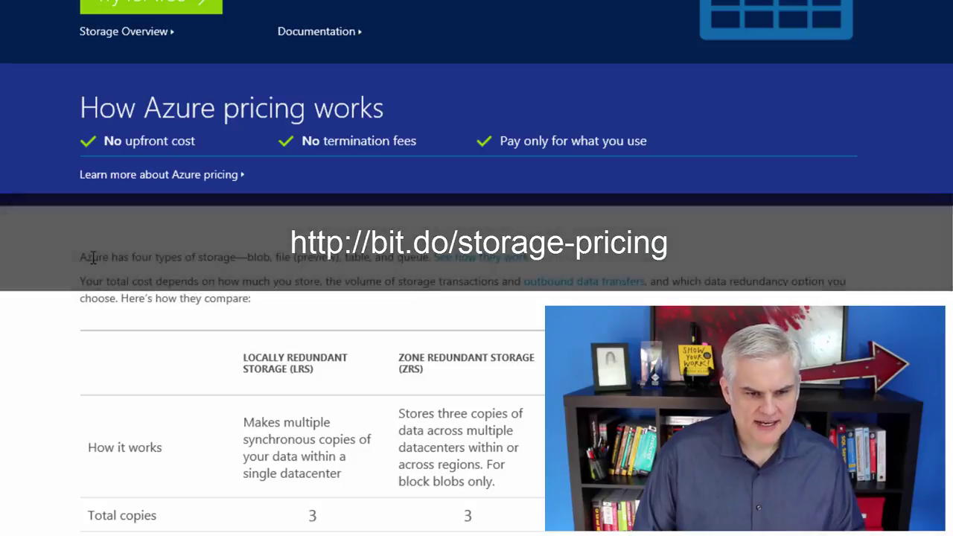
drag(81, 281, 487, 283)
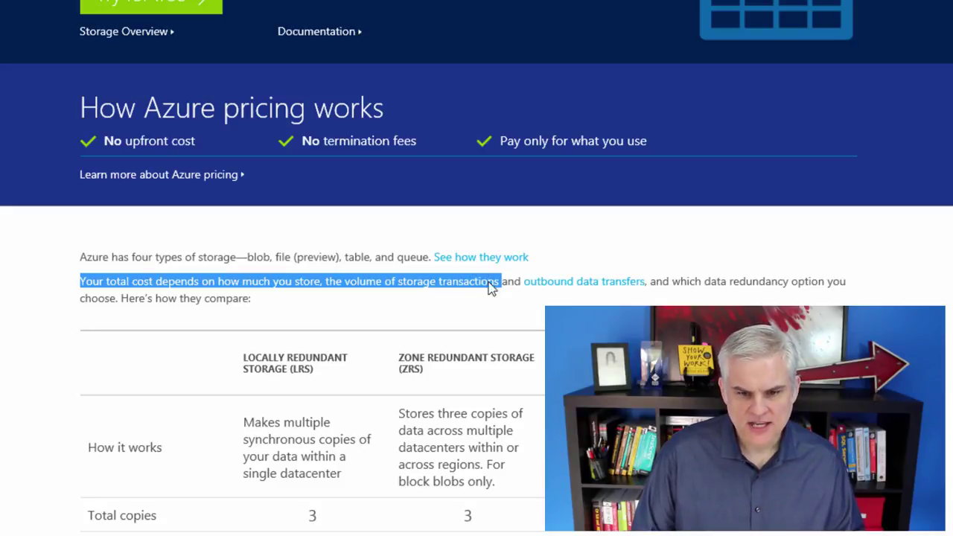
drag(672, 282, 814, 283)
click(696, 327)
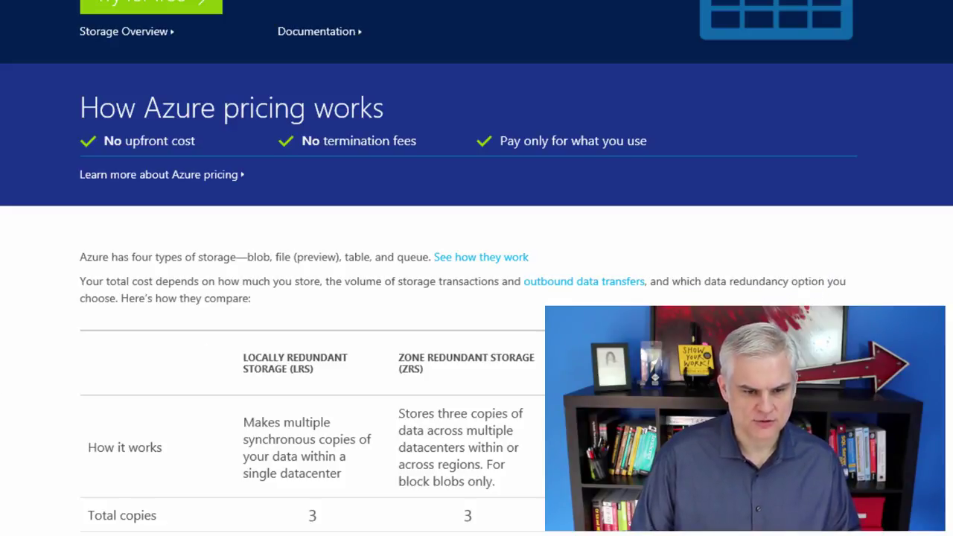
Step: Examine the redundancy comparison table, marking the locally redundant (LRS) and read-access geographically redundant (RA-GRS) column headings
scroll(477, 268, down, 2)
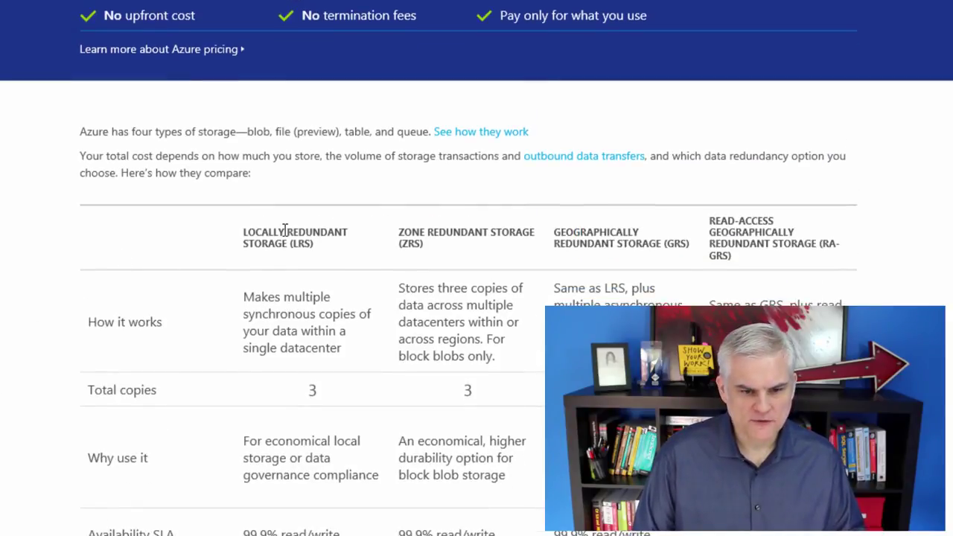
drag(285, 231, 294, 245)
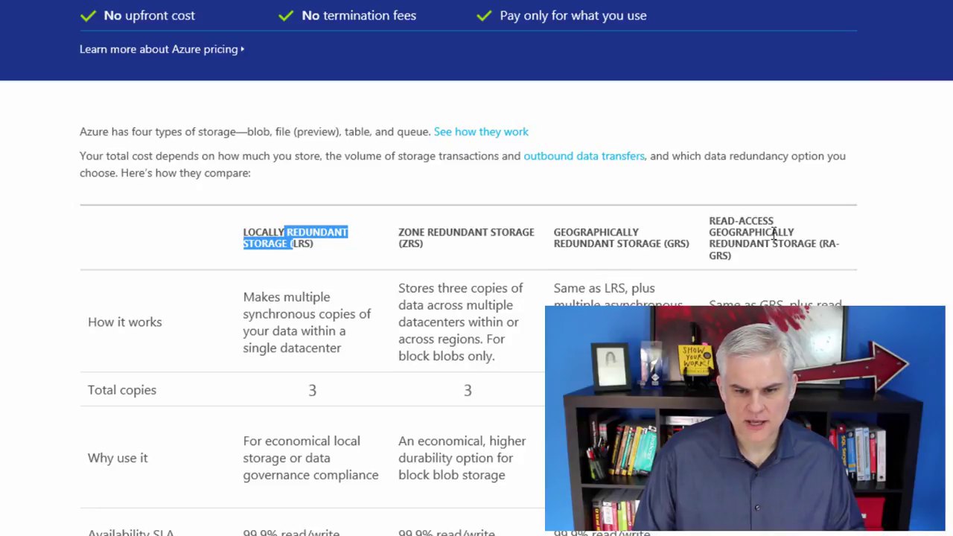
drag(736, 232, 735, 255)
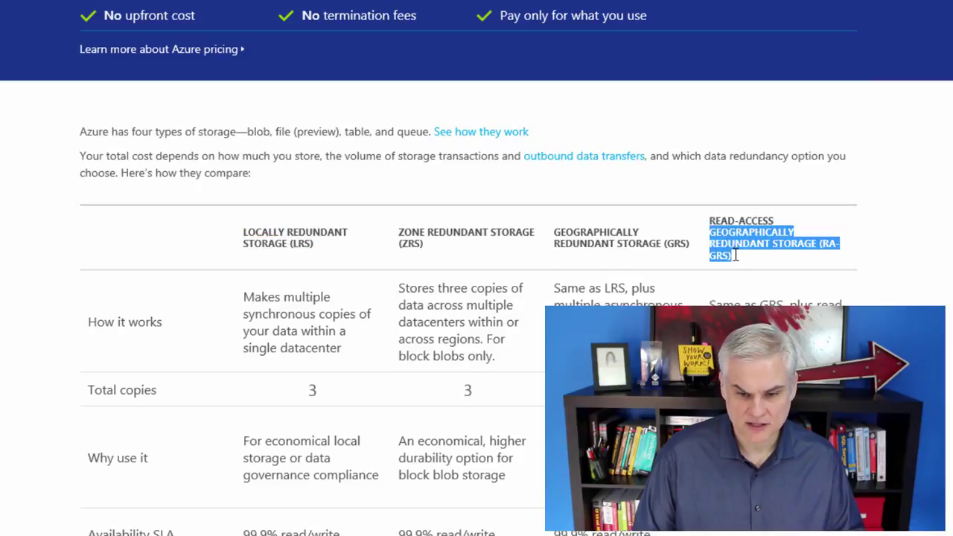
click(734, 328)
drag(289, 314, 581, 532)
click(1, 418)
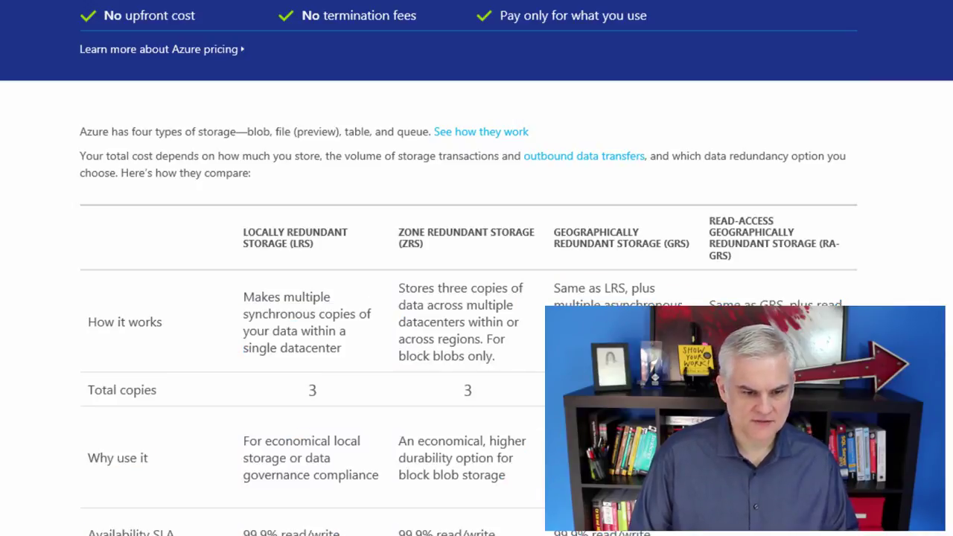
Step: Review the Standard Storage prices per capacity tier and redundancy option for block blobs and for tables and queues
scroll(1, 418, down, 2)
scroll(1, 420, down, 6)
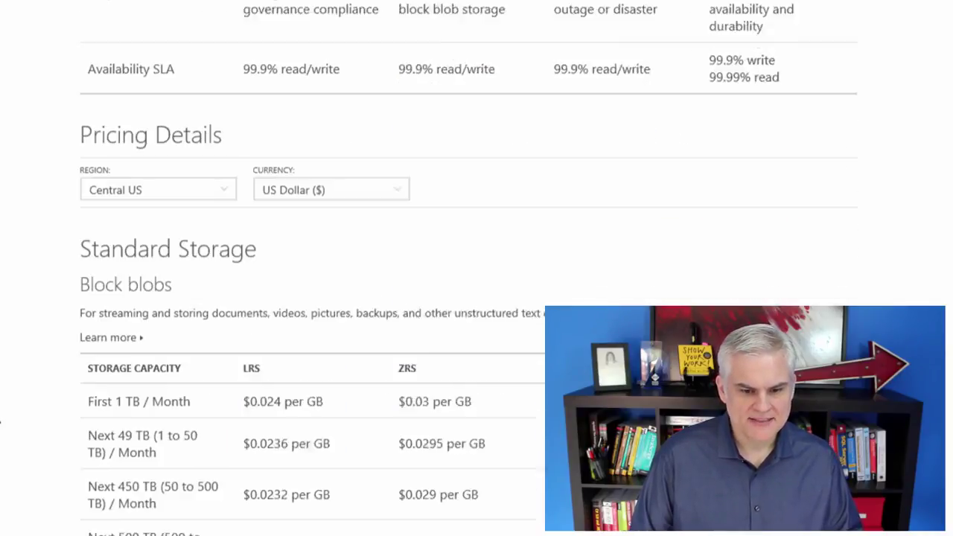
scroll(1, 421, down, 1)
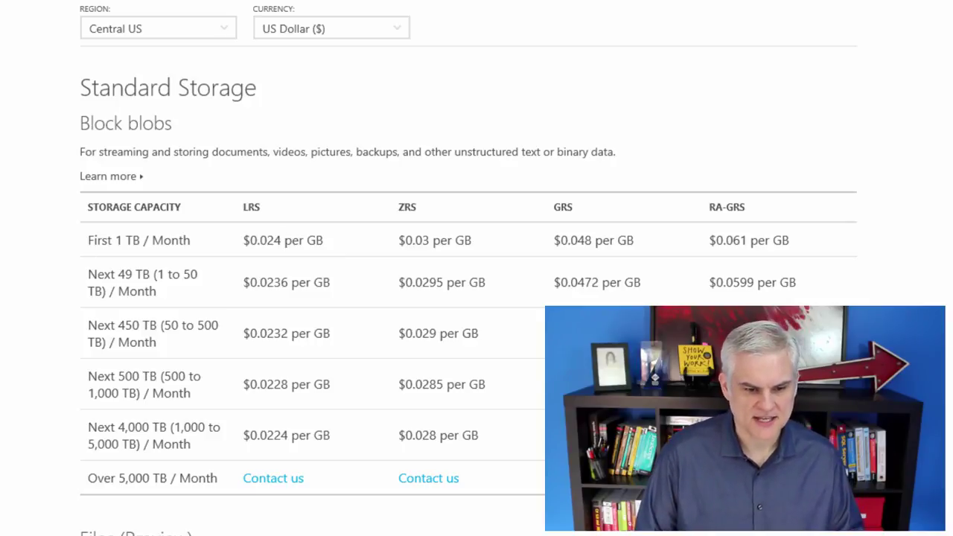
scroll(469, 268, down, 14)
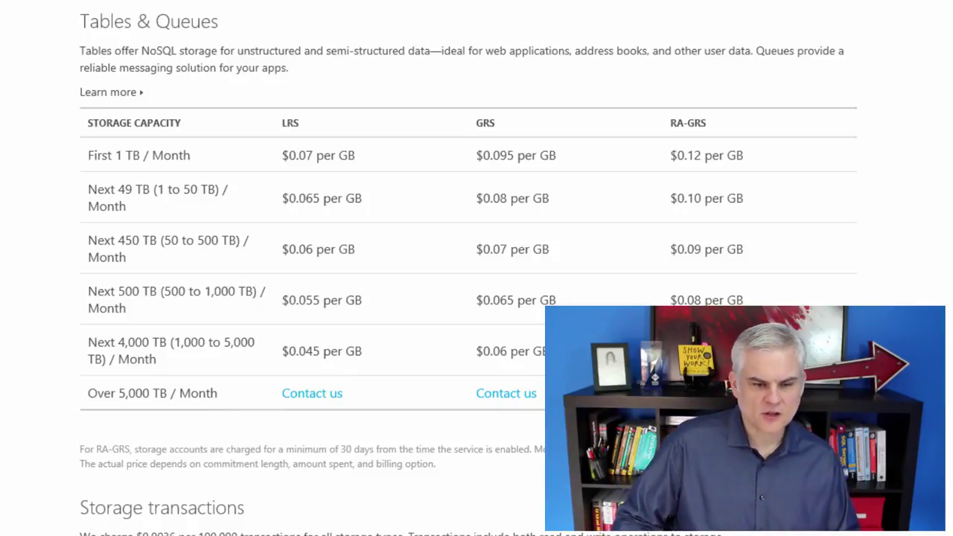
Step: Read the storage transactions charge, marking the number of transactions it covers, and look over the Premium Storage disk prices
scroll(477, 269, down, 5)
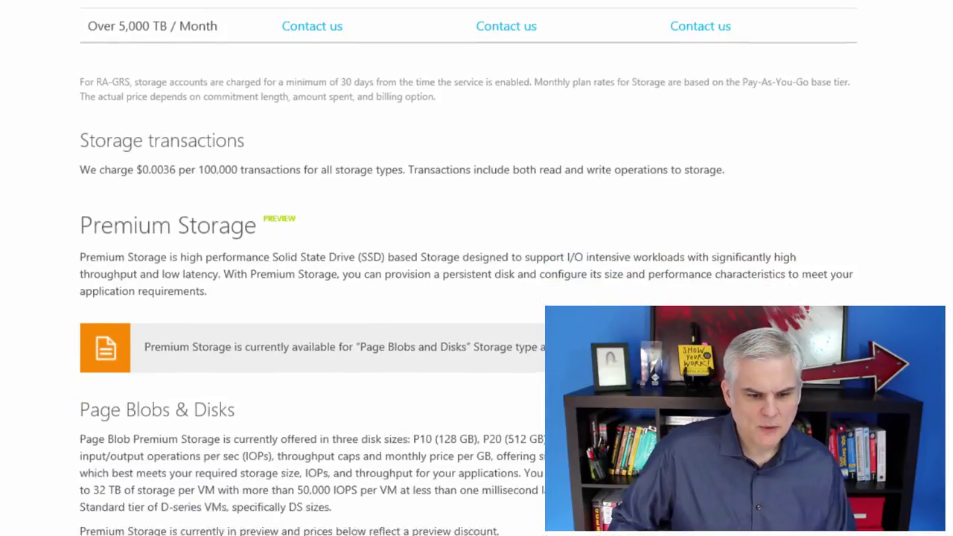
scroll(477, 268, down, 2)
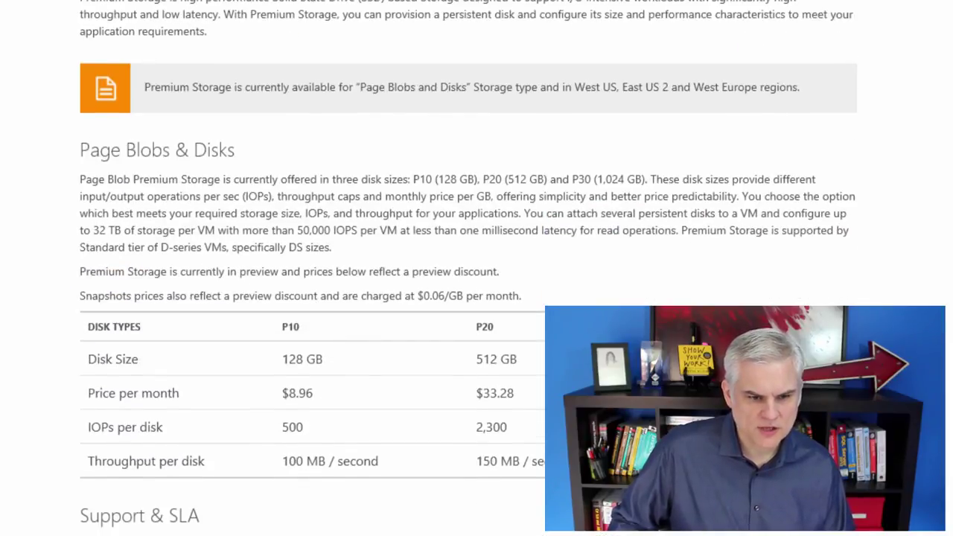
scroll(90, 189, up, 3)
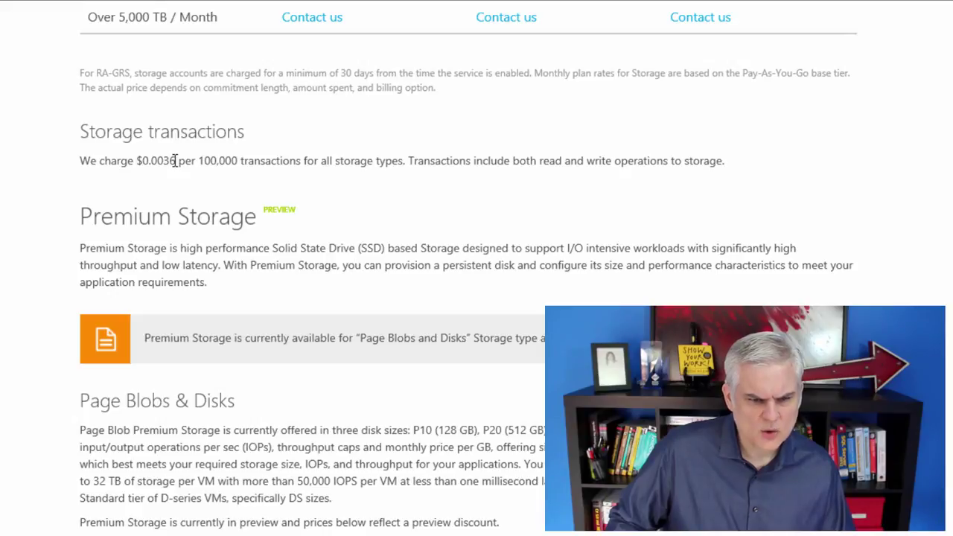
drag(198, 161, 241, 161)
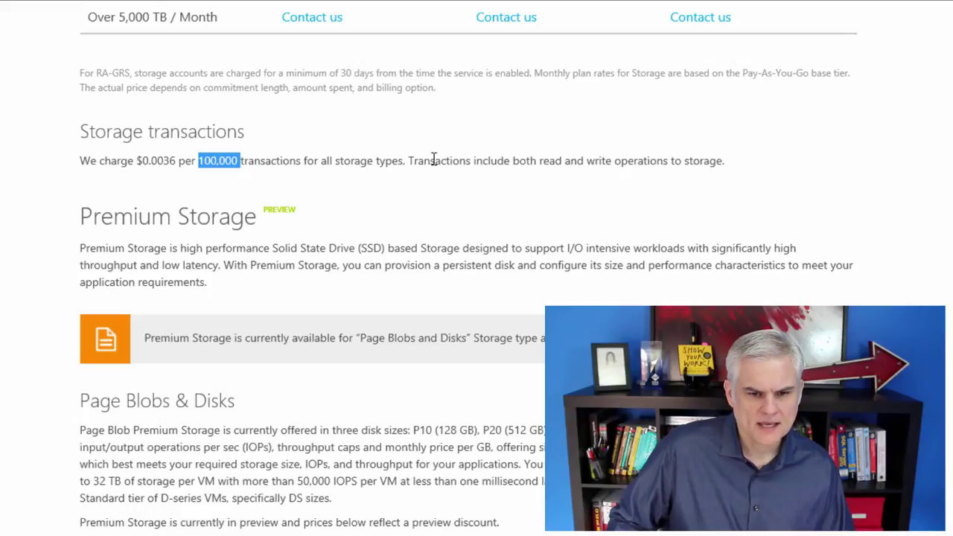
click(1, 232)
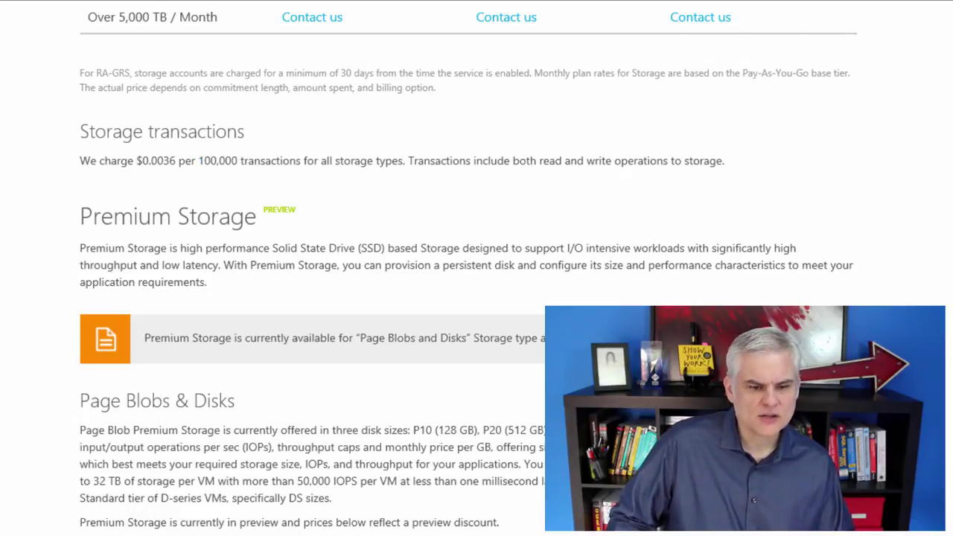
scroll(477, 268, down, 7)
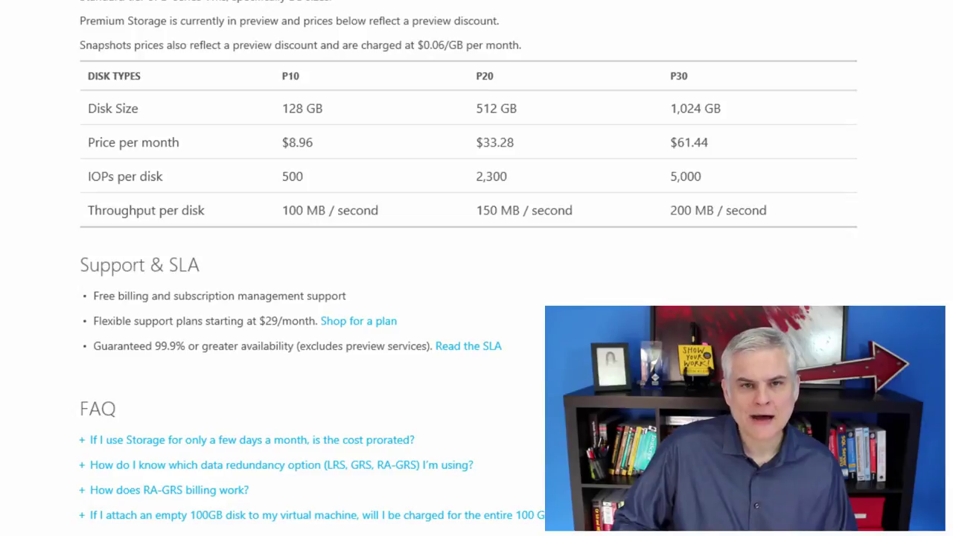
Step: Switch to the Data Transfers Pricing Details page and review the inbound and outbound transfer rates by zone
scroll(477, 268, up, 20)
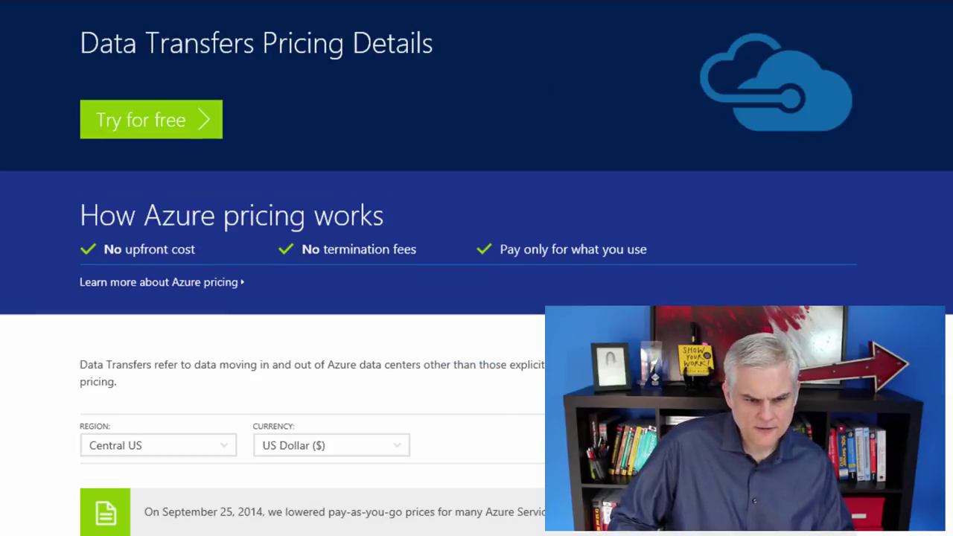
scroll(476, 268, down, 5)
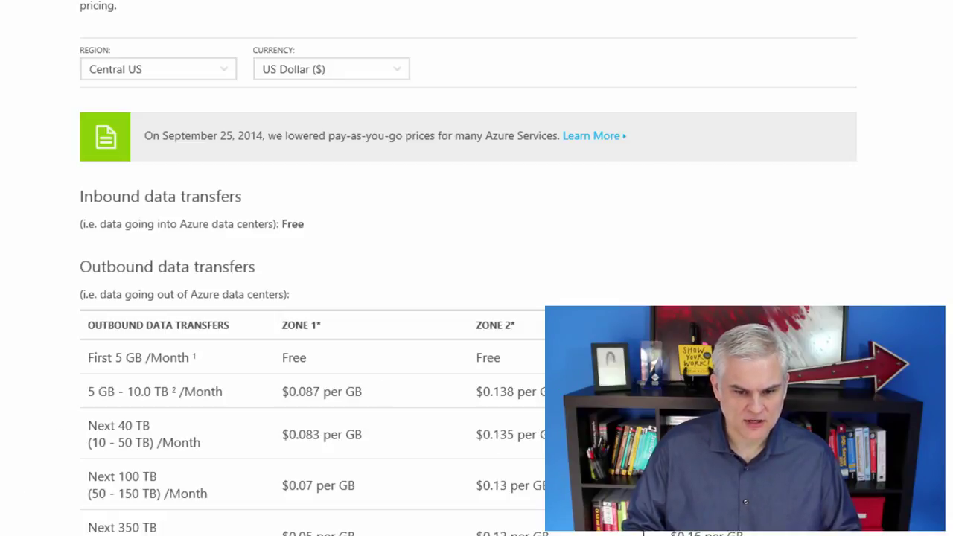
scroll(312, 268, down, 2)
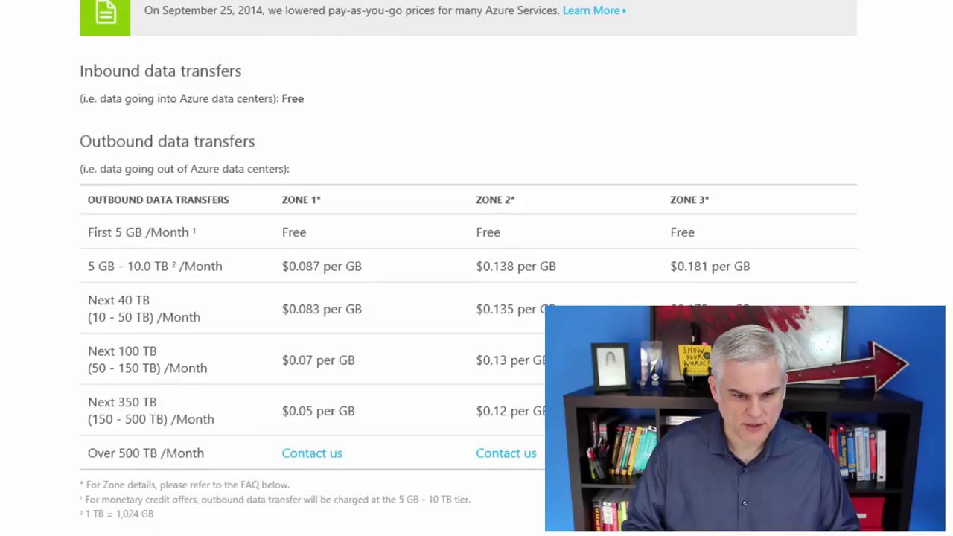
scroll(313, 268, down, 2)
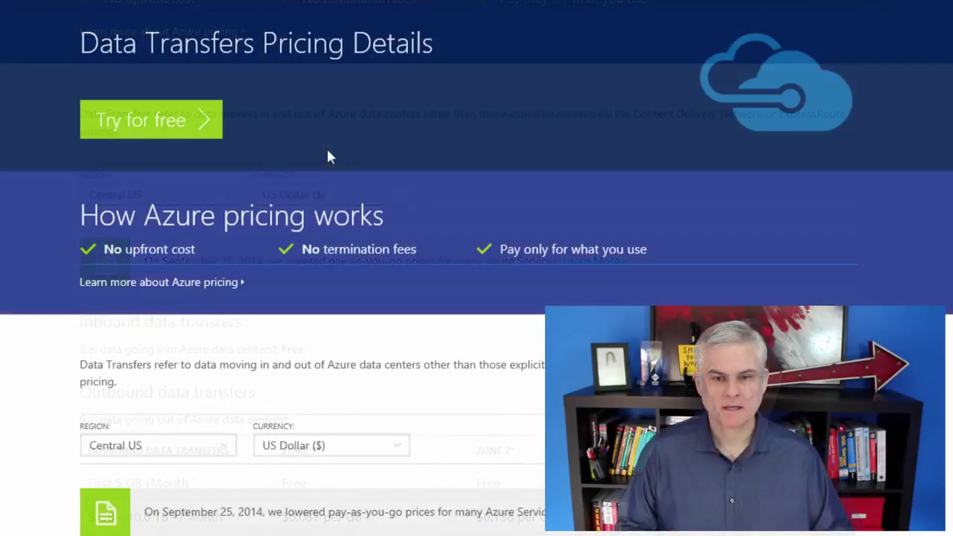